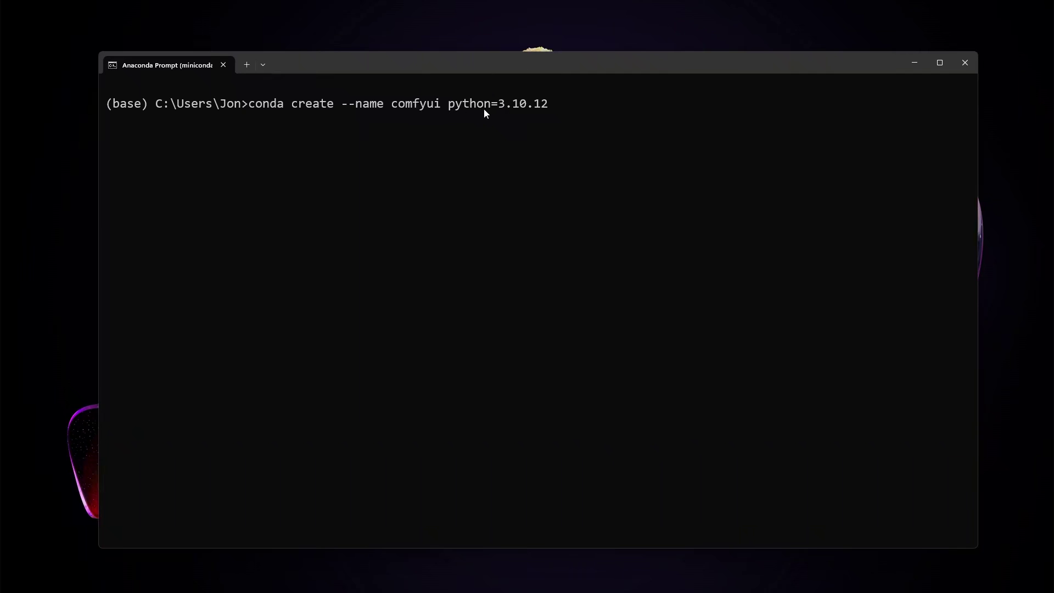
# In Anaconda Prompt, start activating the new environment by typing conda activate comfyui.
pyautogui.click(607, 122)
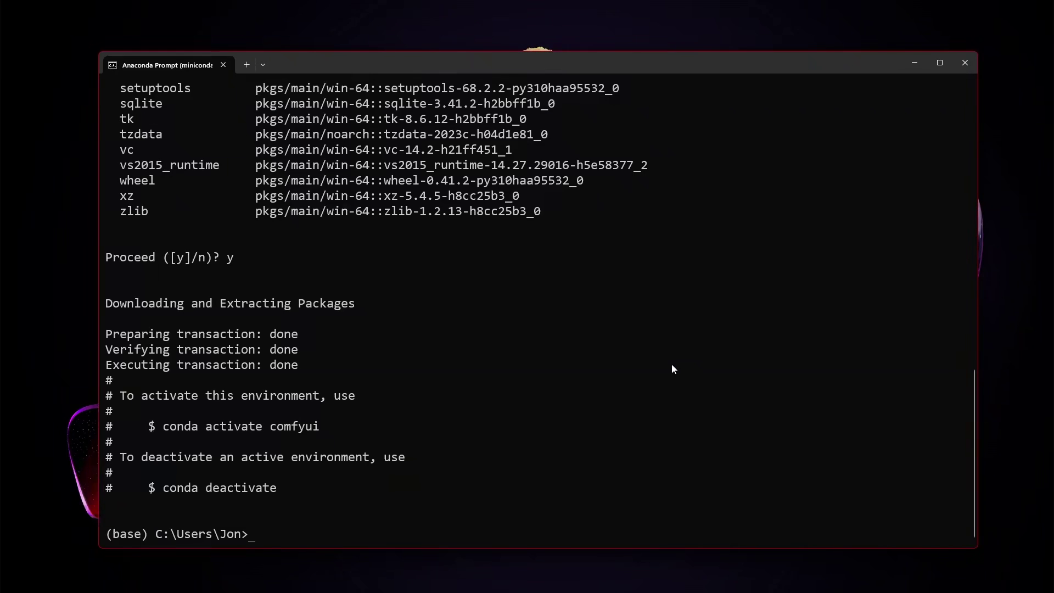
pyautogui.write('conda activate comf')
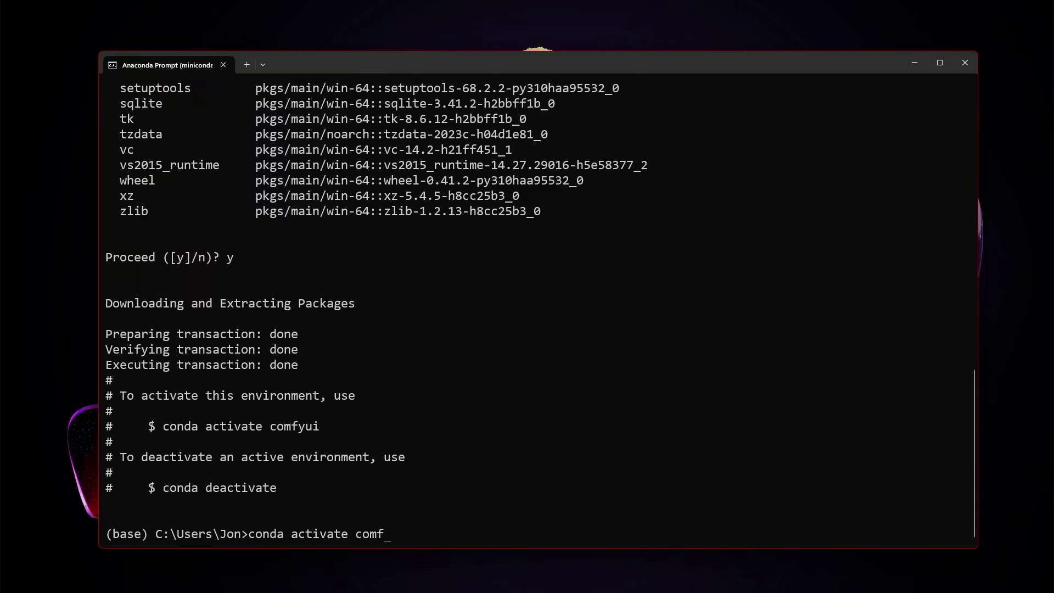
pyautogui.write('yui')
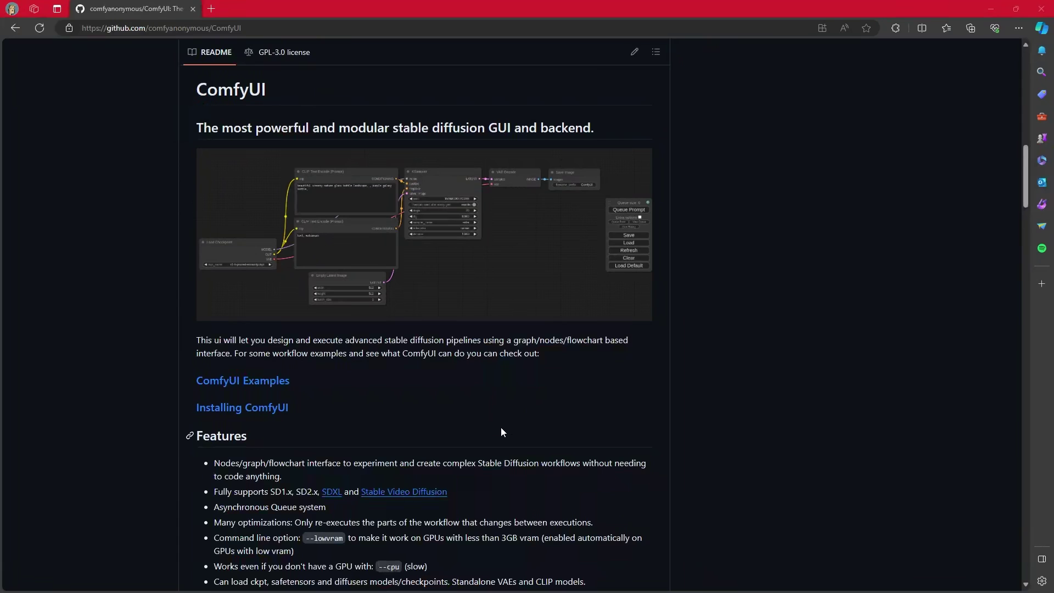
# Copy the HTTPS clone URL from the ComfyUI repository's Code menu on GitHub.
pyautogui.scroll(15, 500, 427)
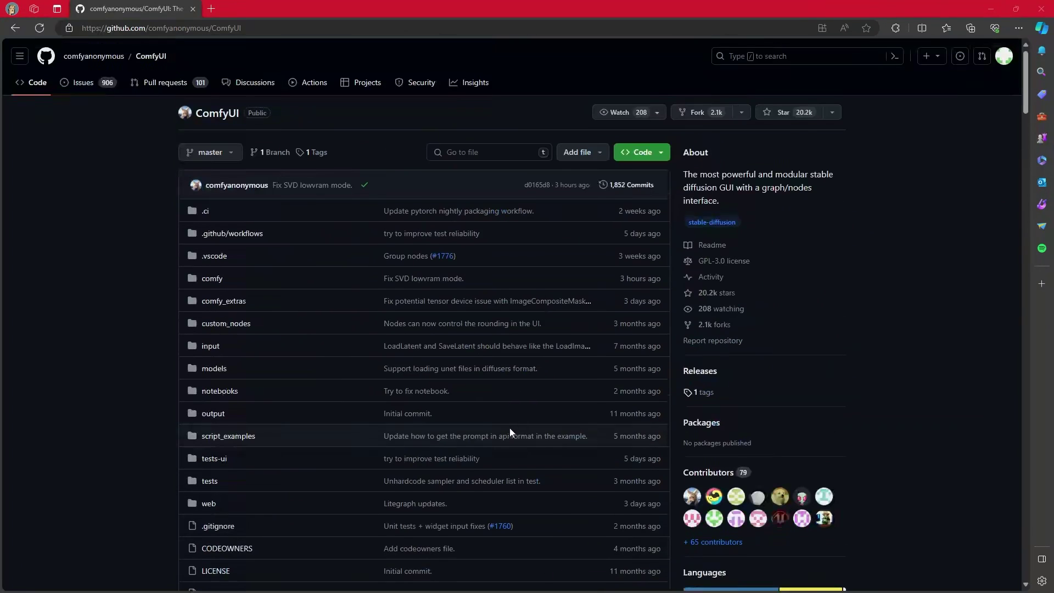
pyautogui.click(641, 152)
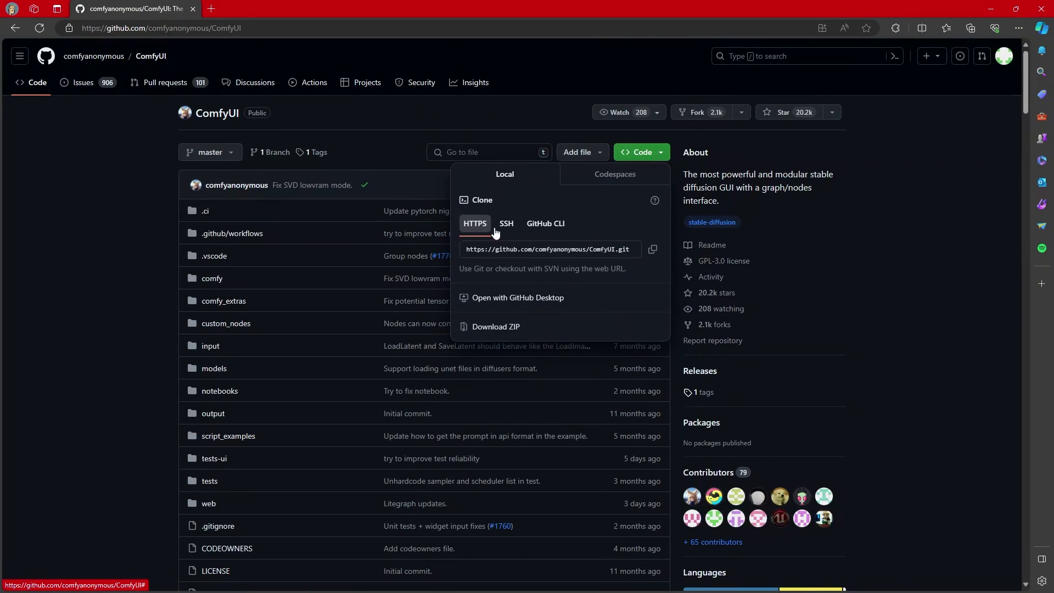
pyautogui.click(652, 251)
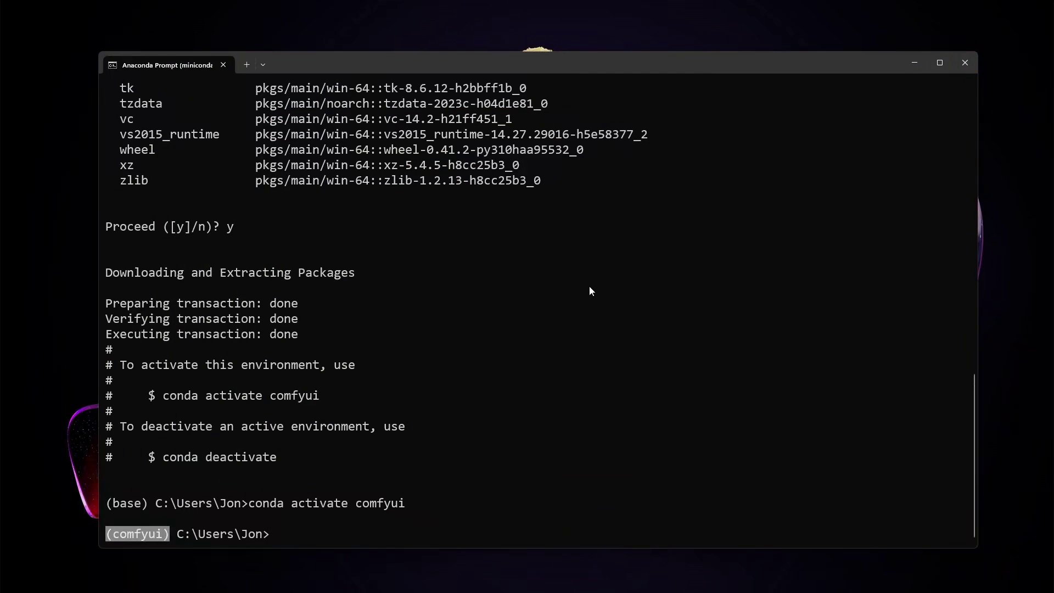
# Run git clone with the pasted ComfyUI URL, then cd into the comfyui folder.
pyautogui.click(589, 296)
pyautogui.write('git clone')
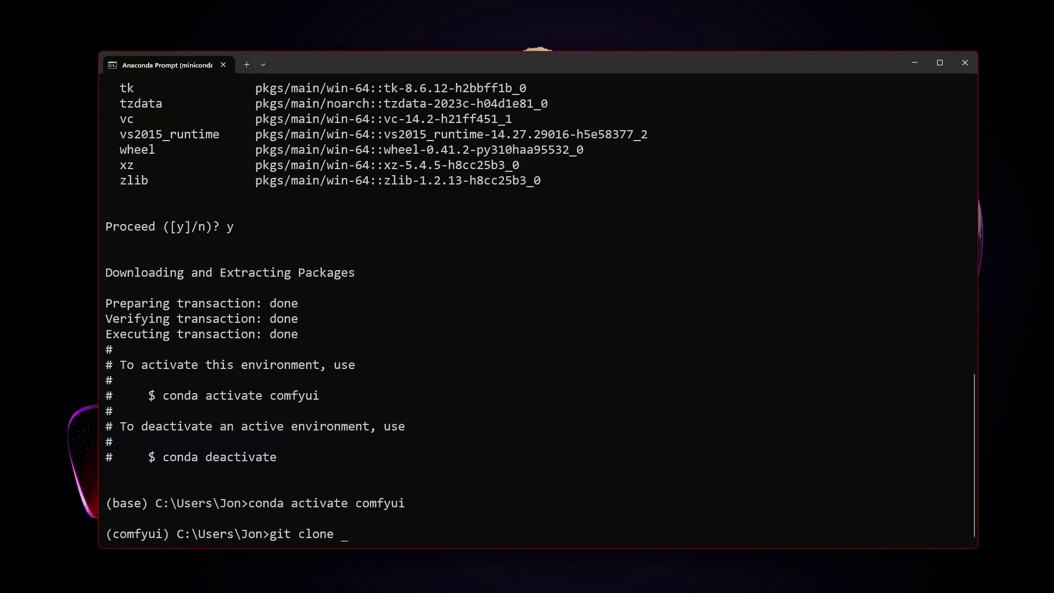
pyautogui.hotkey('ctrl', 'v')
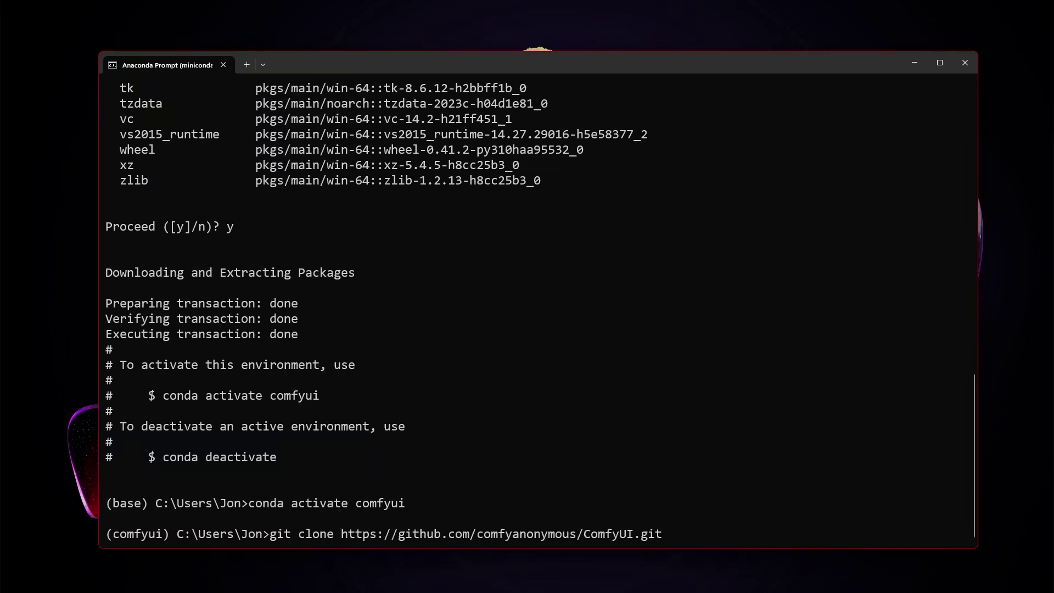
pyautogui.press('Return')
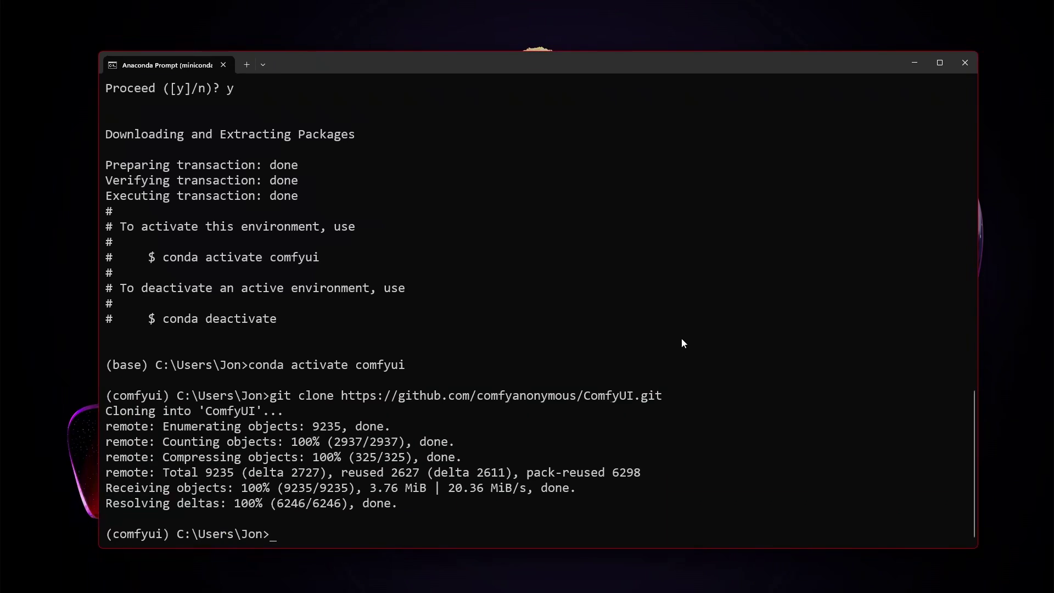
pyautogui.write('cd comfyui')
pyautogui.press('Return')
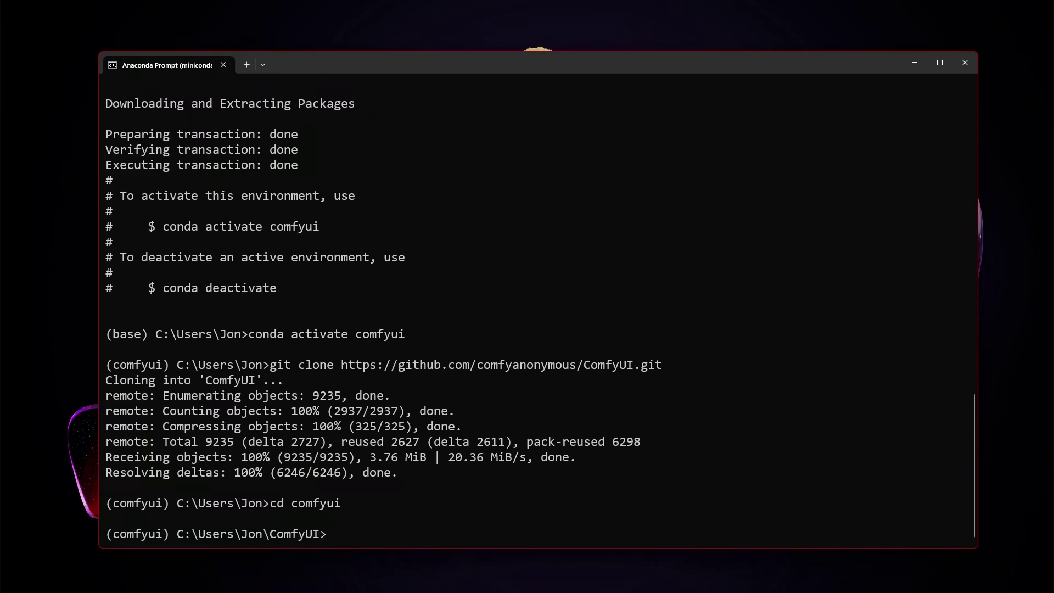
# Pip-install torch-directml and requirements.txt, then launch ComfyUI with python main.py --directml.
pyautogui.write('pip install torch-direc')
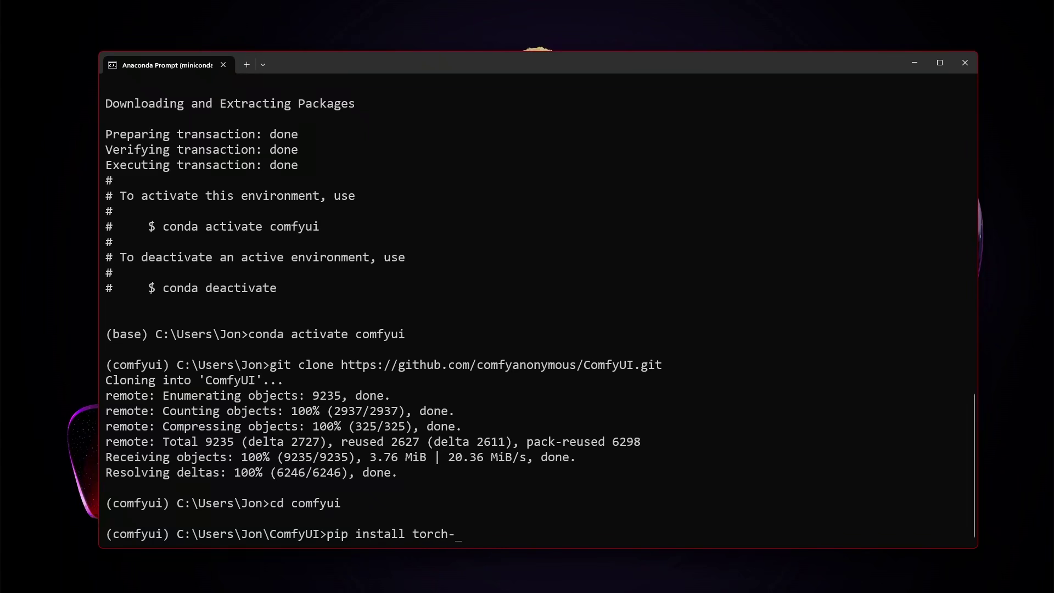
pyautogui.write('tml')
pyautogui.press('Return')
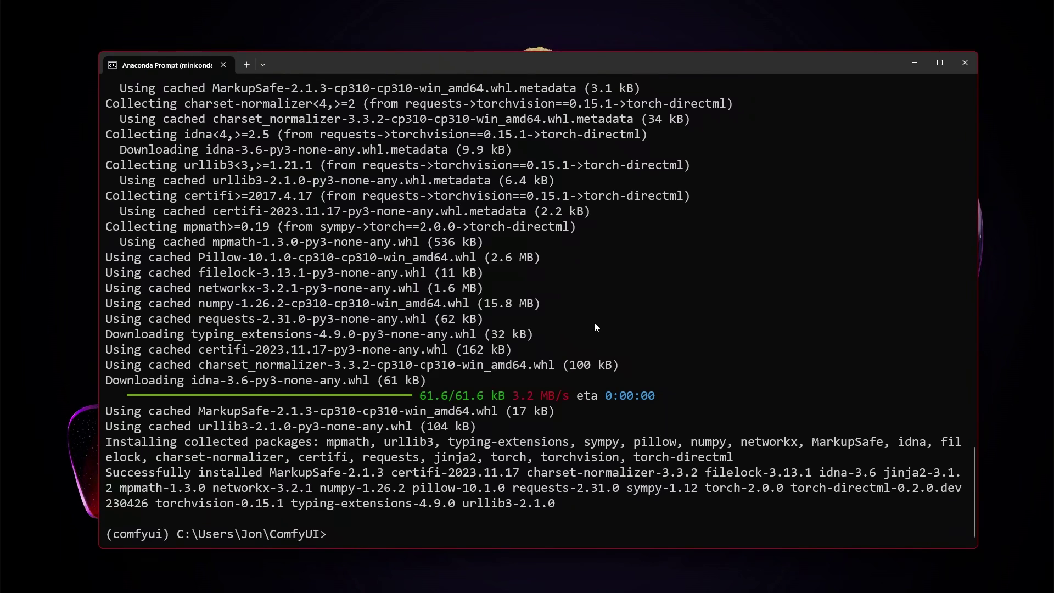
pyautogui.write('pip install -r requirements.txr')
pyautogui.press('Return')
pyautogui.write('pip install -r requirements.txt')
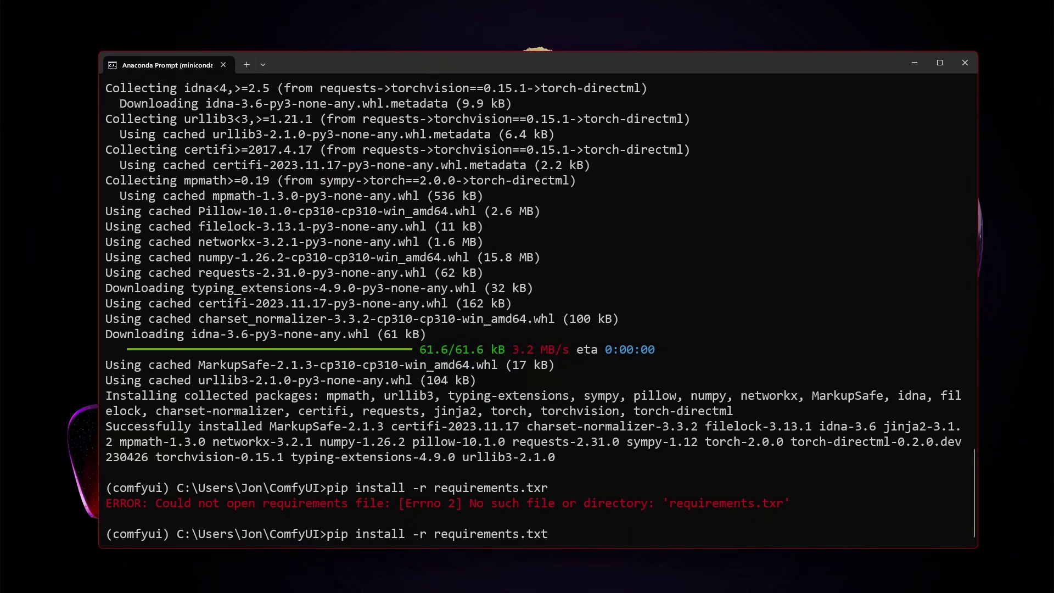
pyautogui.press('Return')
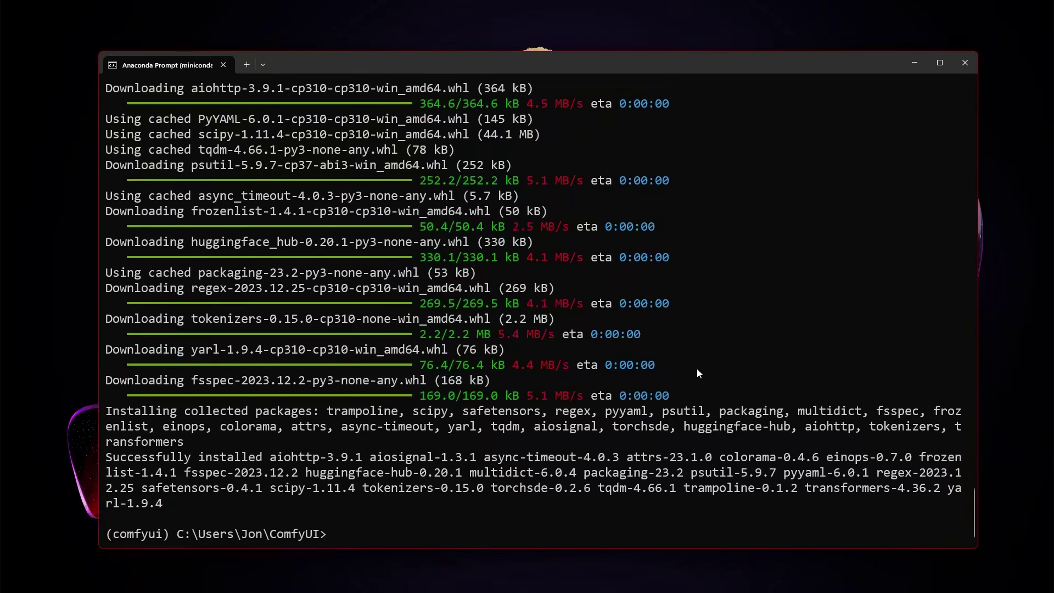
pyautogui.write('python main.py --directml')
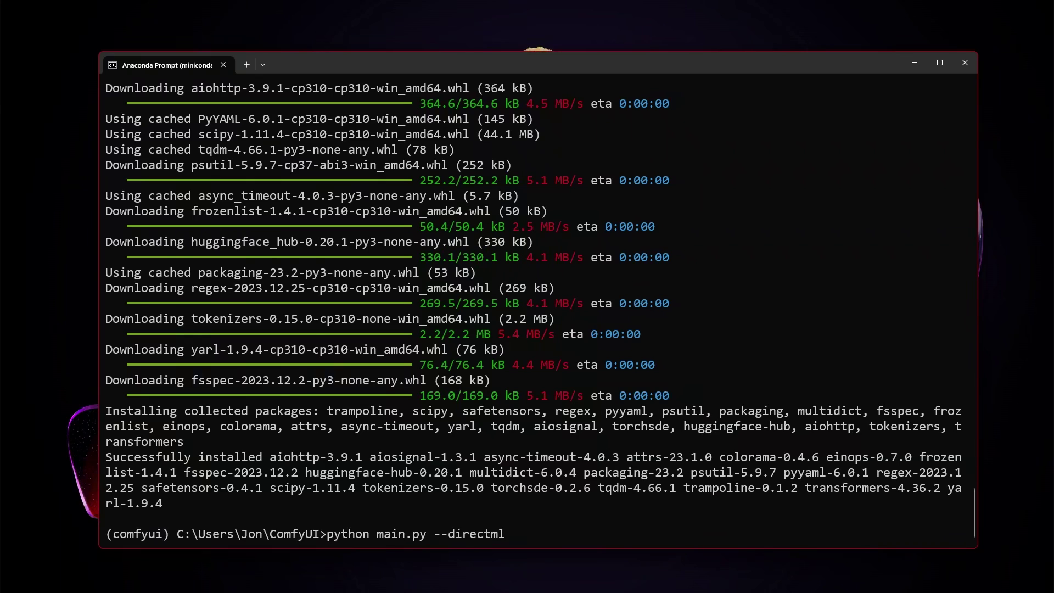
pyautogui.press('Return')
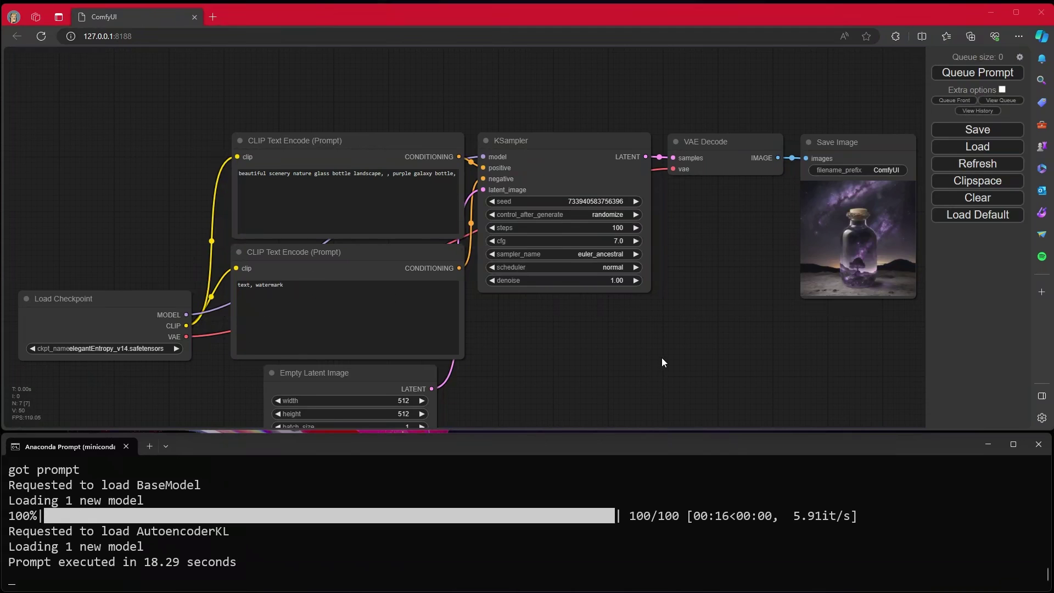
# Zoom and pan the default workflow graph to recentre its nodes on the canvas.
pyautogui.scroll(-4, 660, 358)
pyautogui.scroll(2, 653, 353)
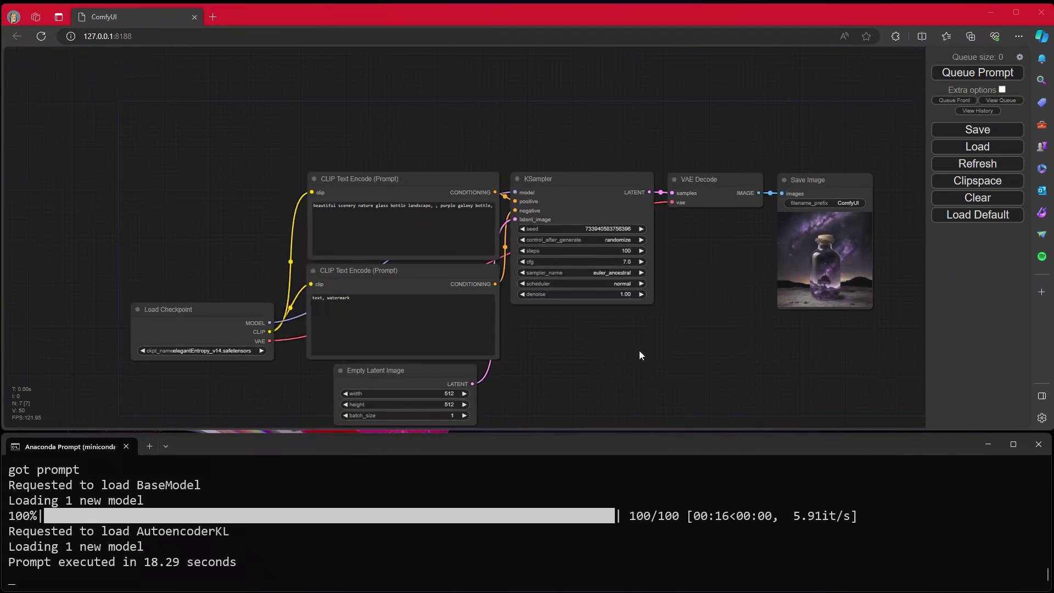
pyautogui.moveTo(639, 350); pyautogui.dragTo(609, 295)
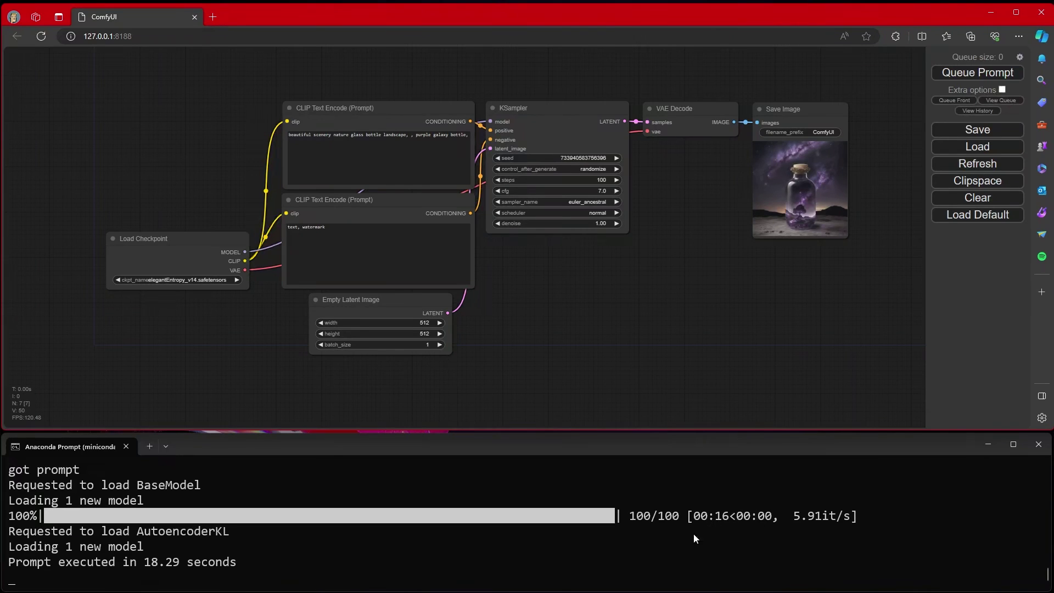
# Queue the default workflow again to generate a new galaxy-bottle image.
pyautogui.click(976, 74)
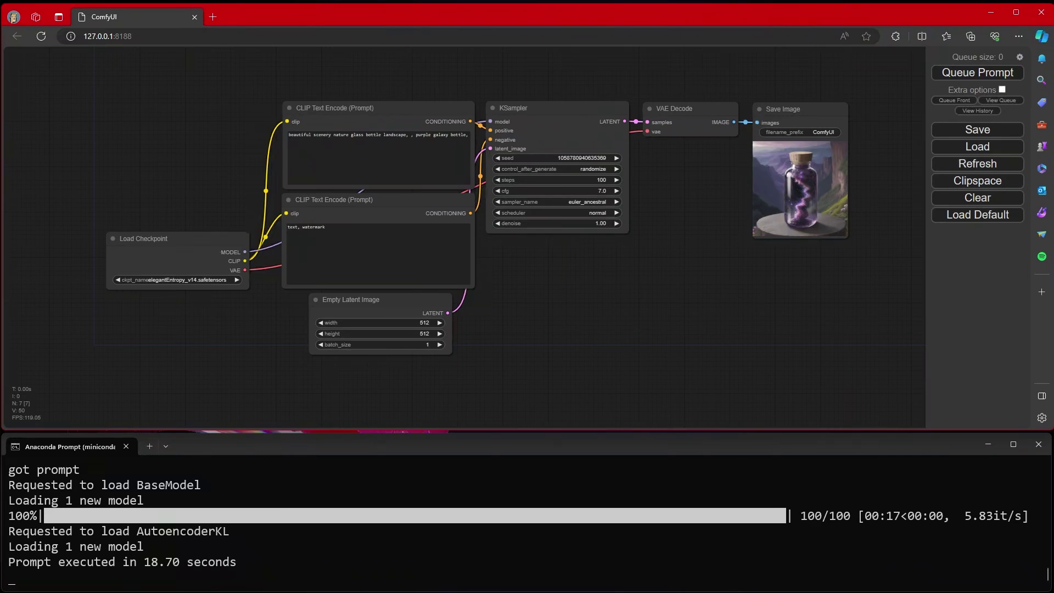
# Copy animerge_v24.safetensors from stable-diffusion-webui-directml\models\Stable-diffusion.
pyautogui.hotkey('alt', 'Tab')
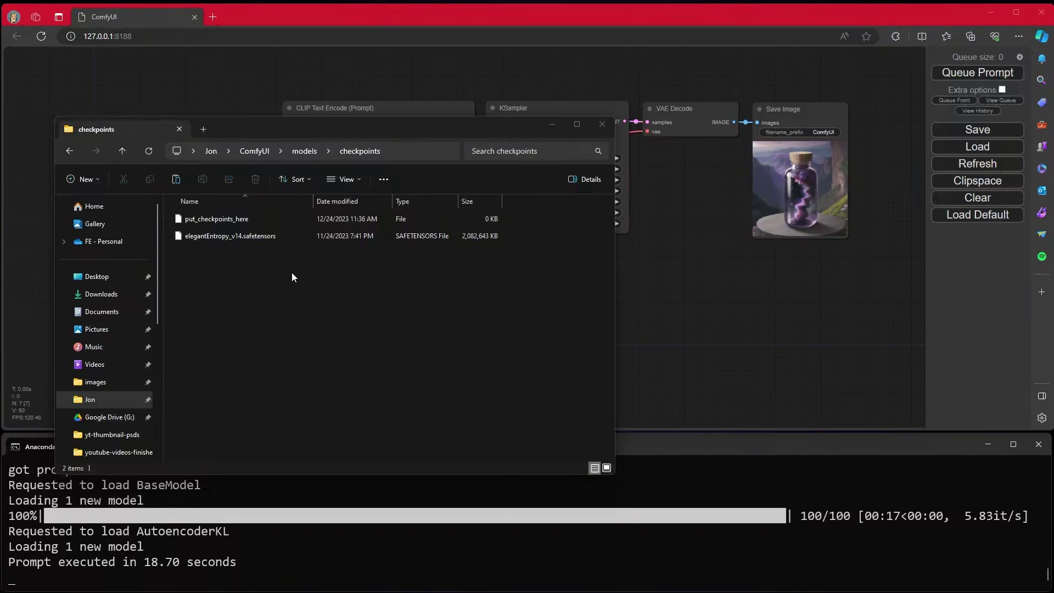
pyautogui.click(210, 151)
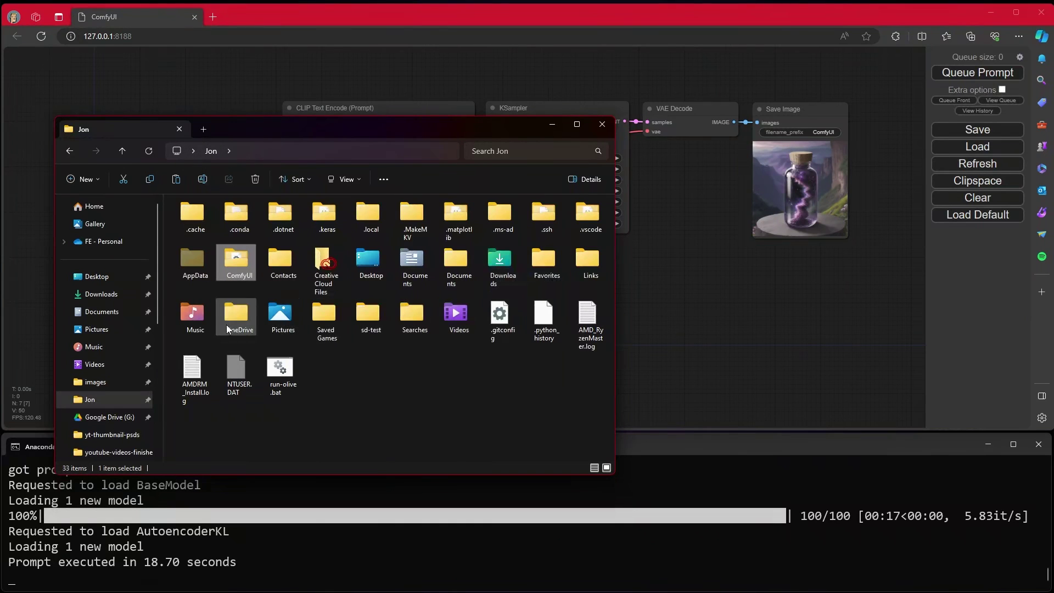
pyautogui.doubleClick(368, 318)
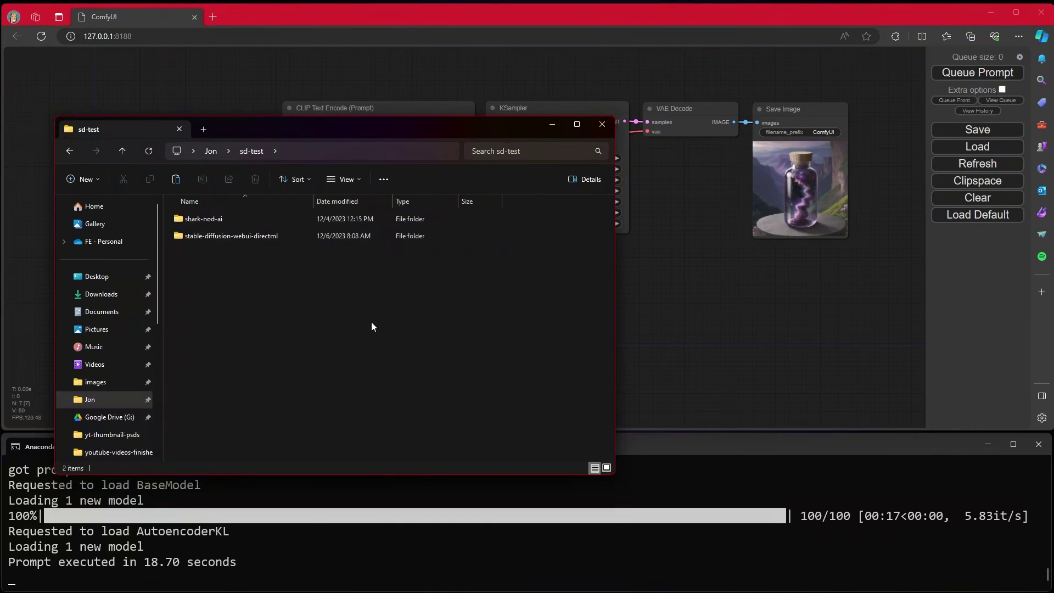
pyautogui.doubleClick(217, 235)
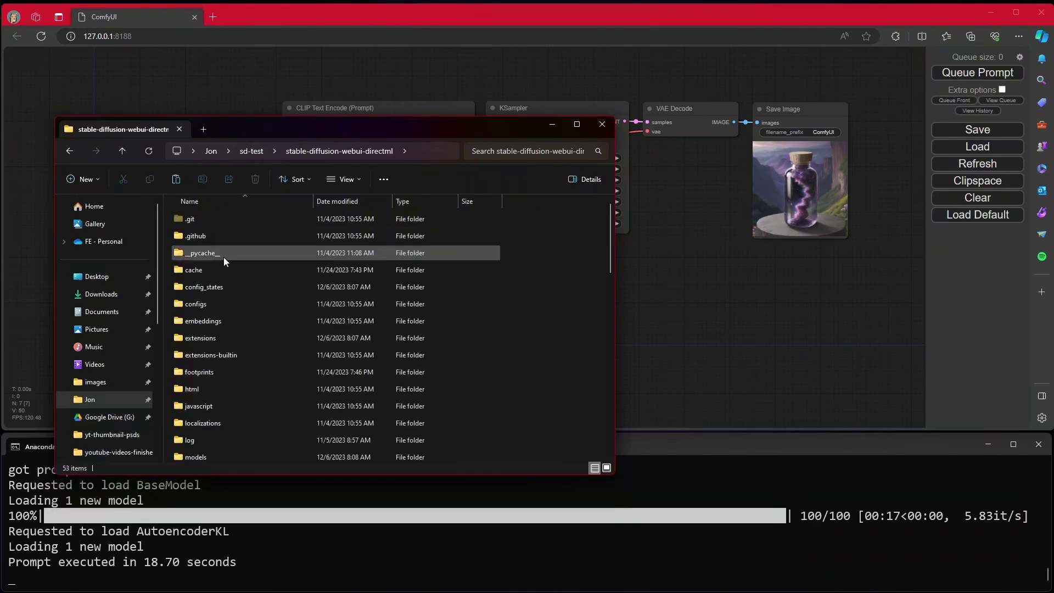
pyautogui.scroll(-2, 186, 392)
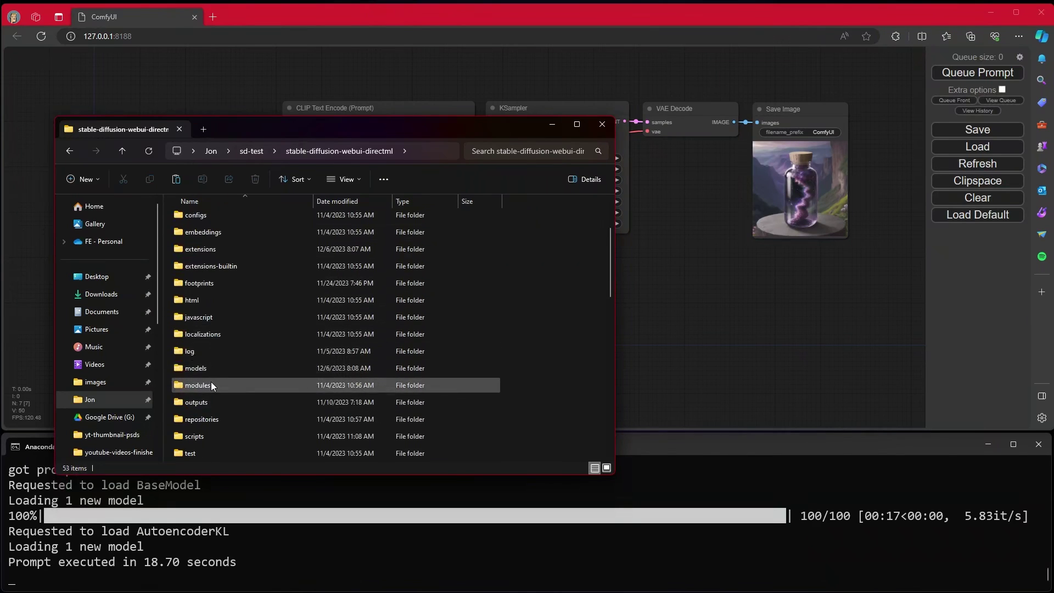
pyautogui.doubleClick(205, 368)
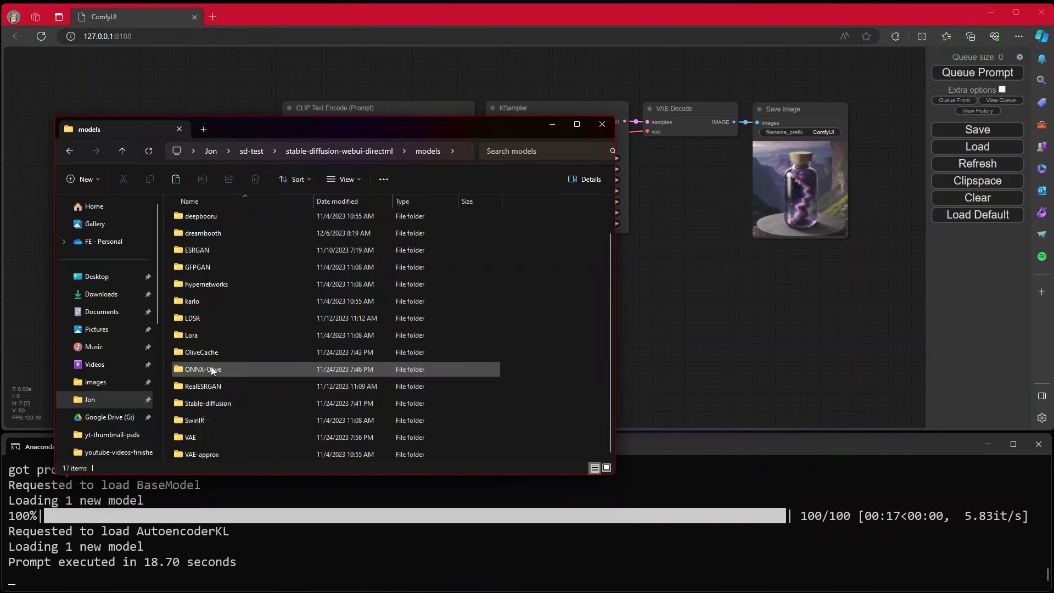
pyautogui.doubleClick(193, 402)
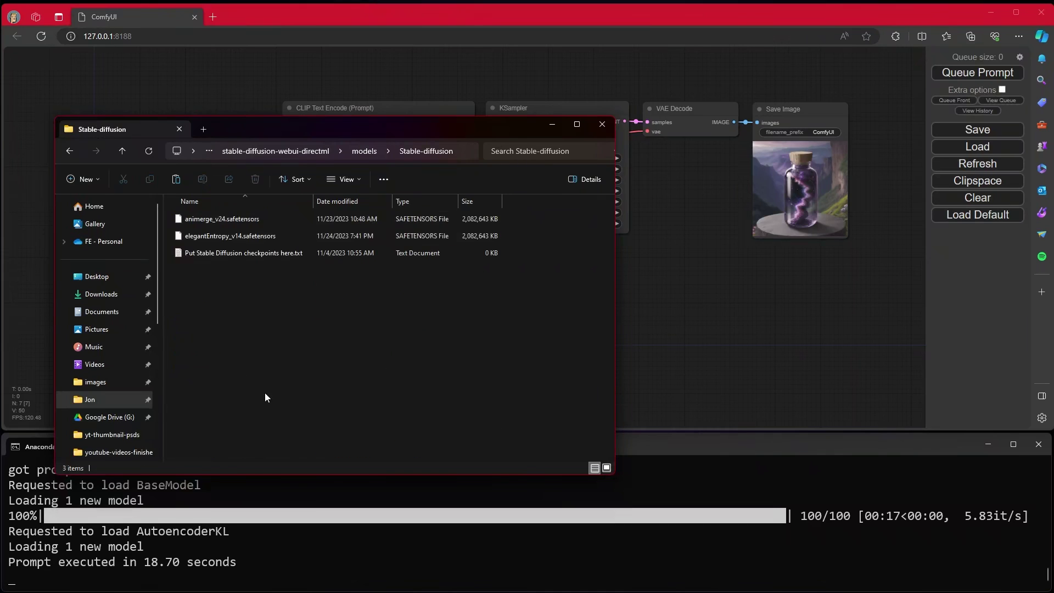
pyautogui.click(213, 218)
pyautogui.rightClick(212, 219)
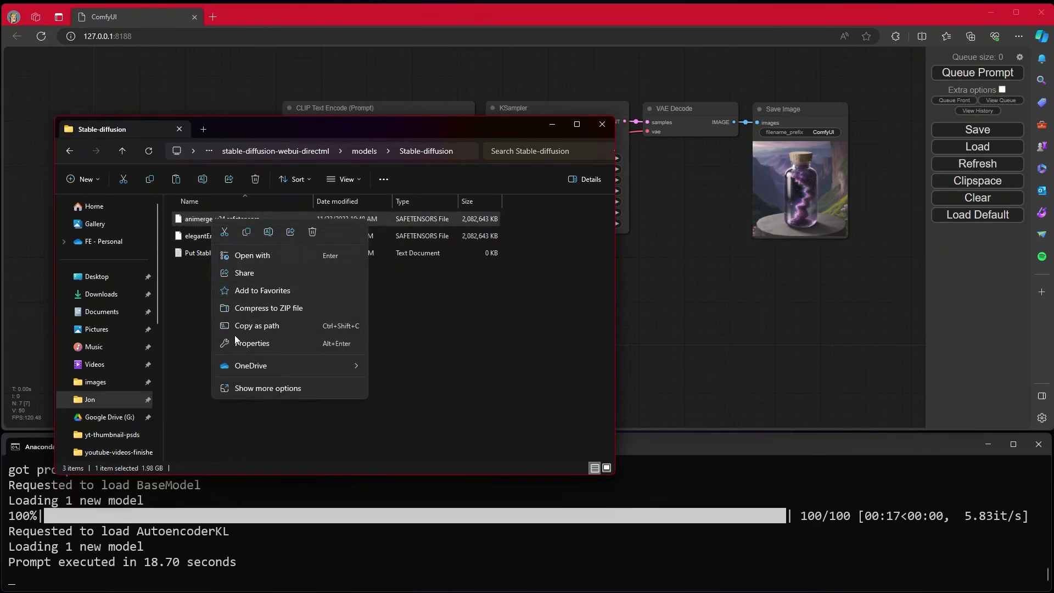
pyautogui.click(245, 236)
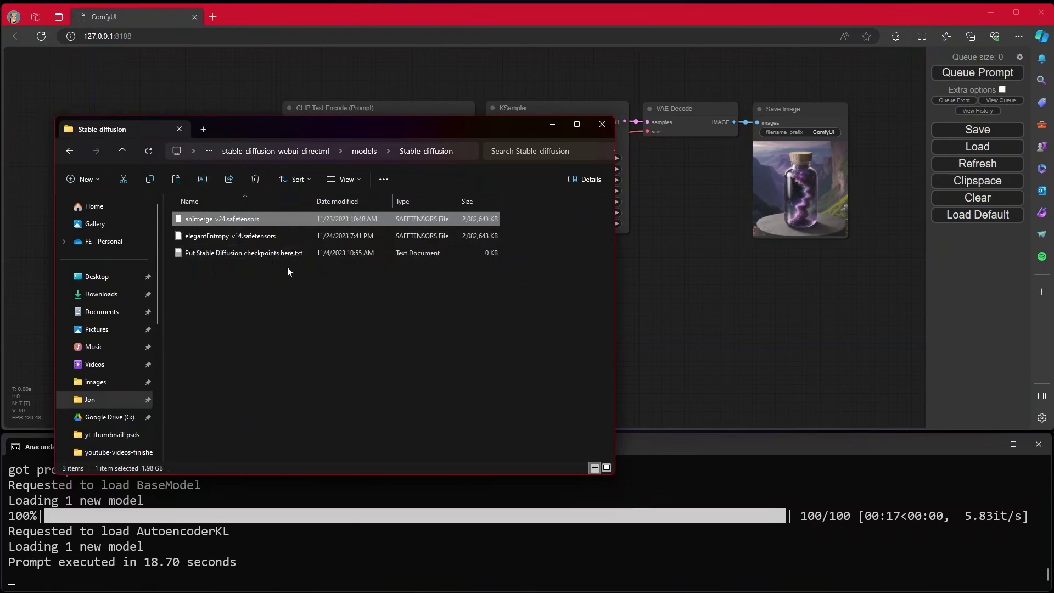
# Paste the copied checkpoint into ComfyUI\models\checkpoints.
pyautogui.click(280, 151)
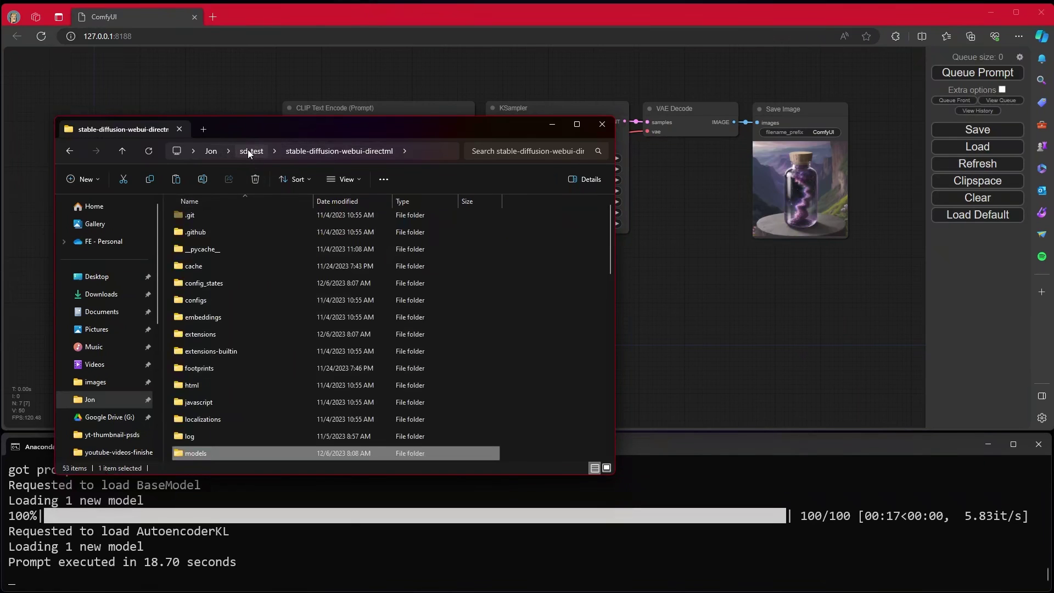
pyautogui.click(260, 151)
pyautogui.click(211, 151)
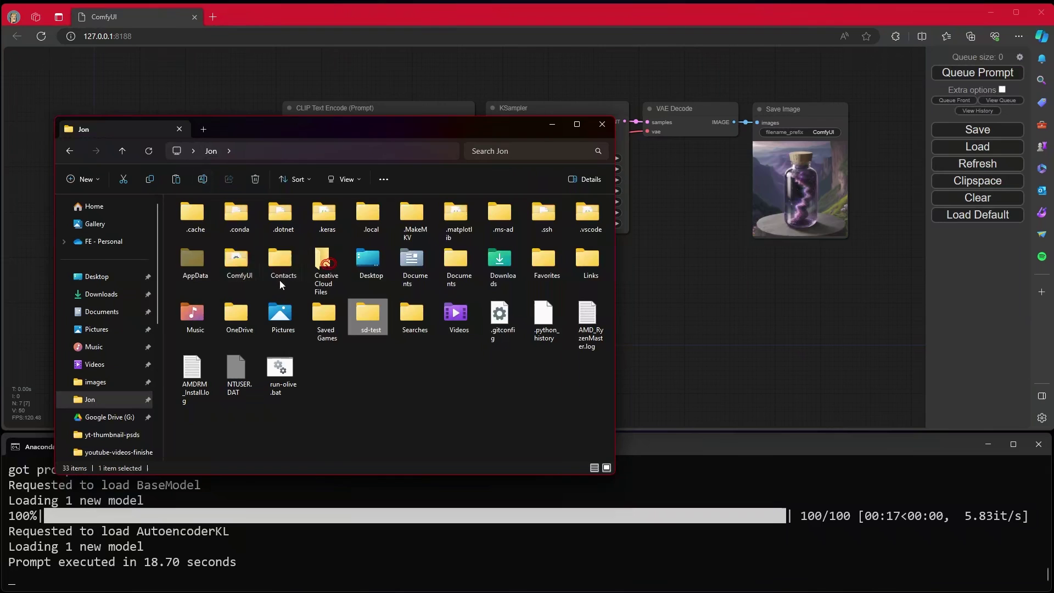
pyautogui.doubleClick(243, 255)
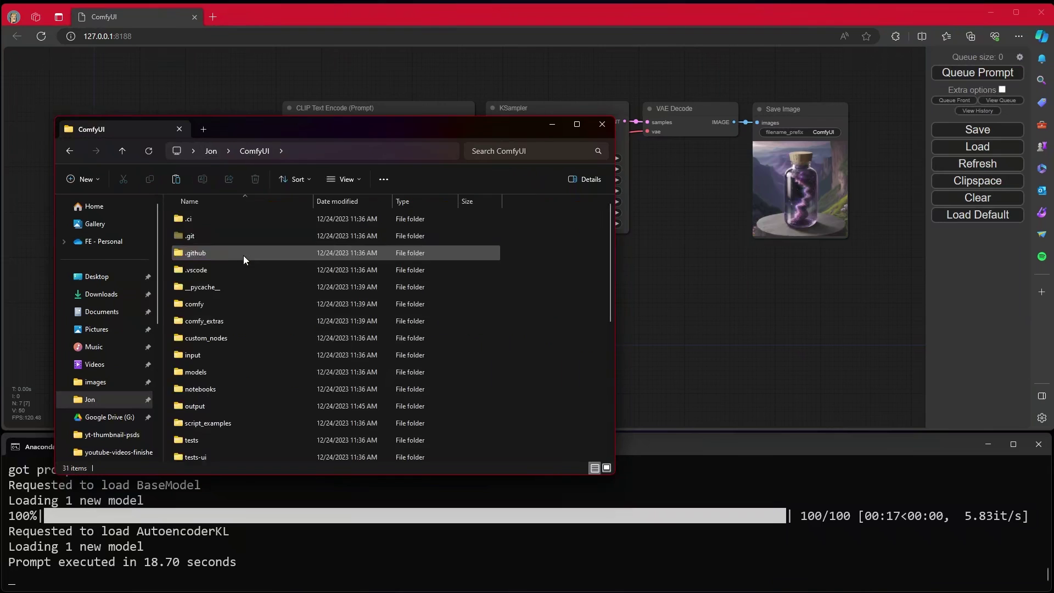
pyautogui.click(203, 375)
pyautogui.doubleClick(203, 373)
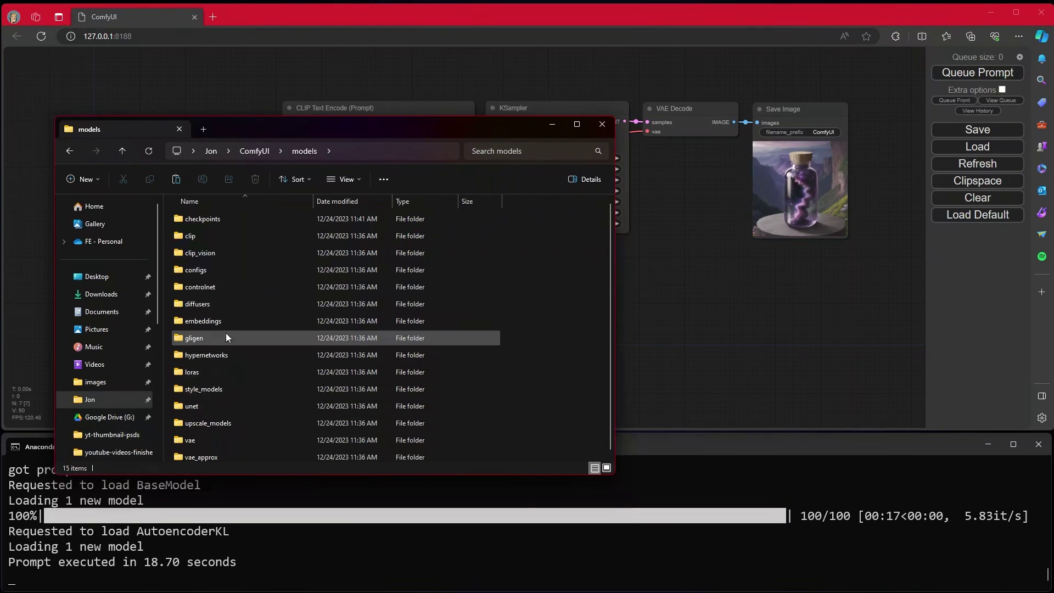
pyautogui.doubleClick(209, 219)
pyautogui.rightClick(252, 288)
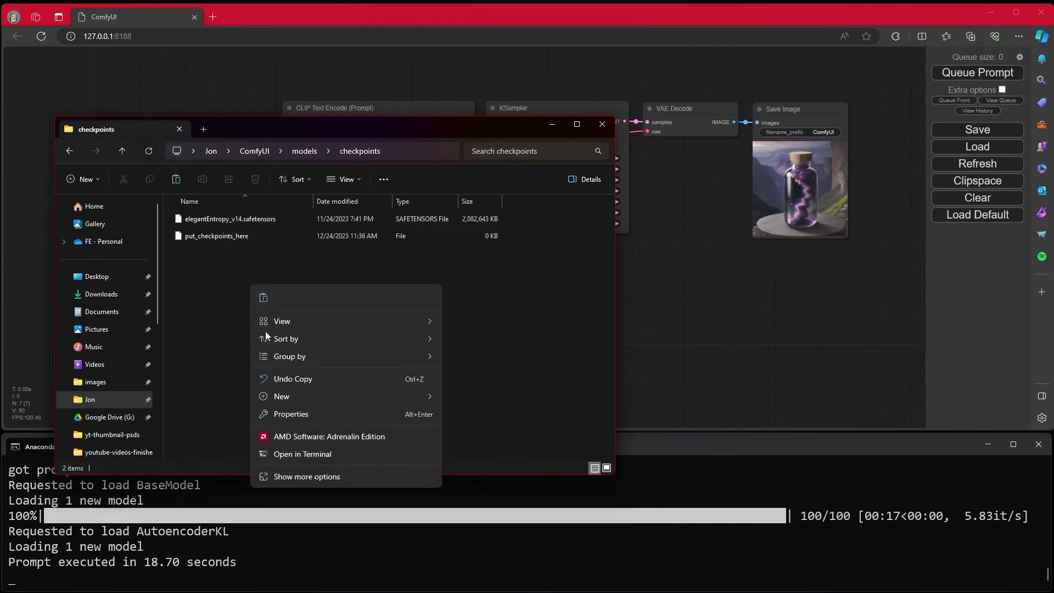
pyautogui.click(261, 297)
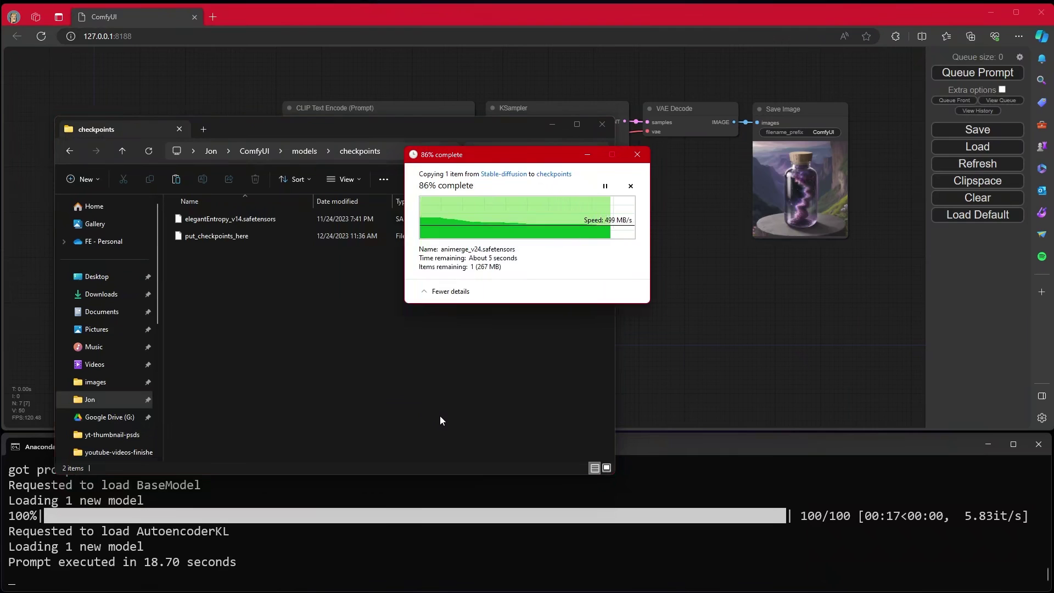
pyautogui.click(420, 367)
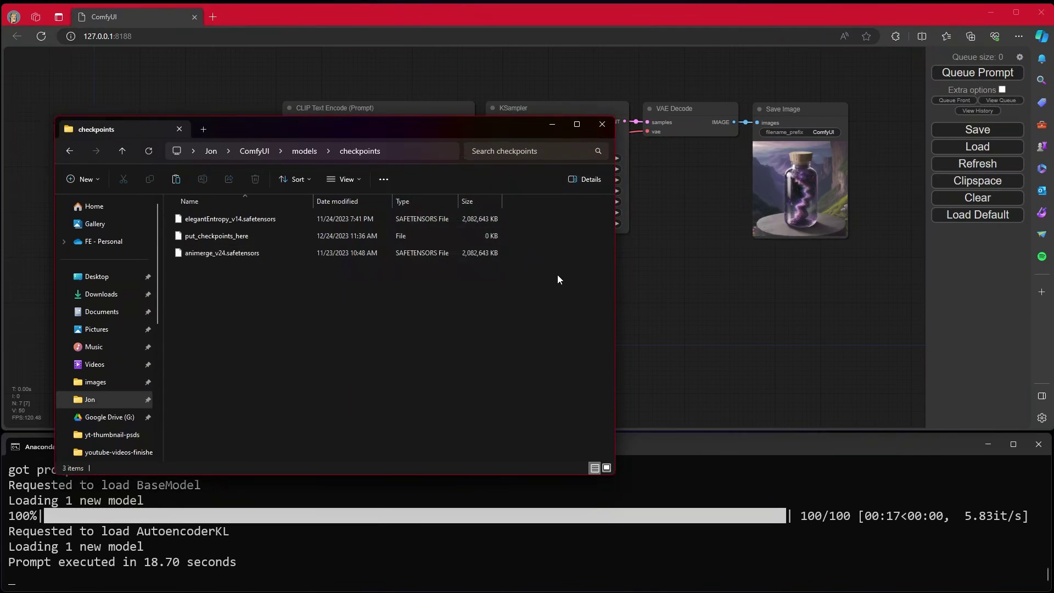
# Refresh the models, pick animerge_v24.safetensors in Load Checkpoint, and queue a generation.
pyautogui.click(554, 125)
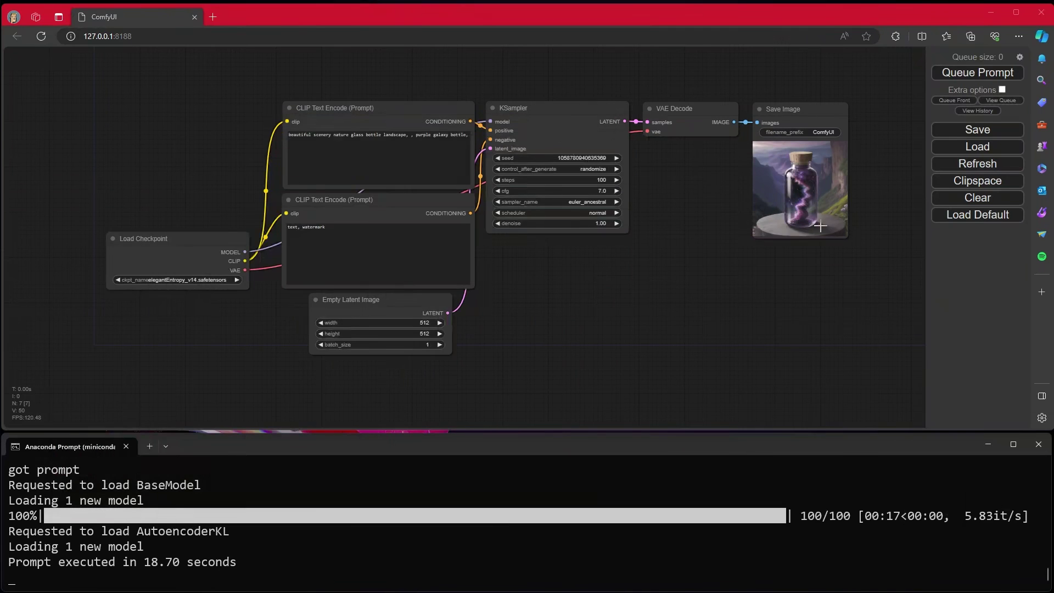
pyautogui.click(987, 166)
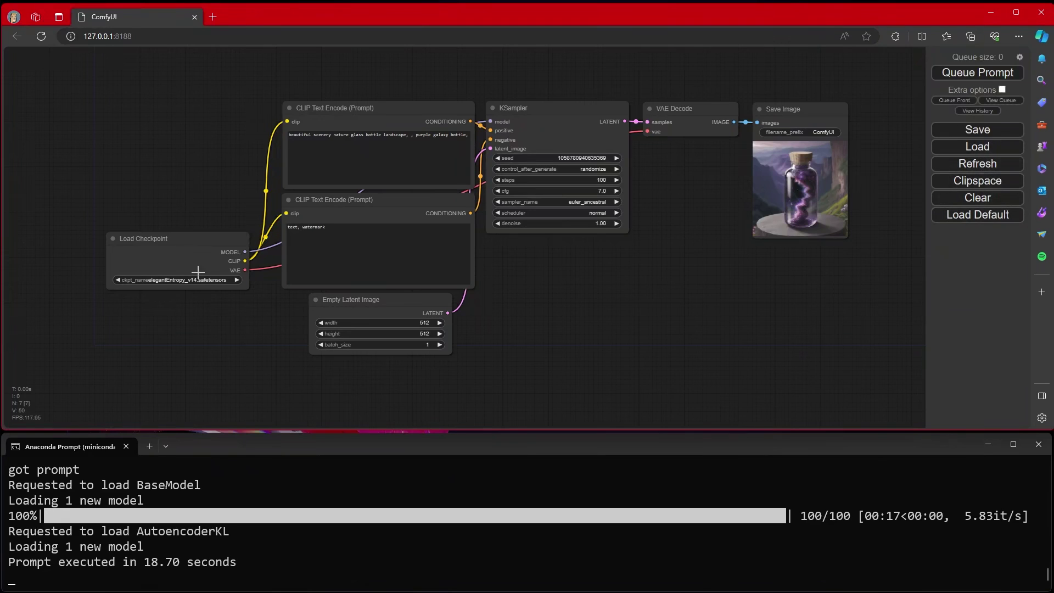
pyautogui.click(183, 282)
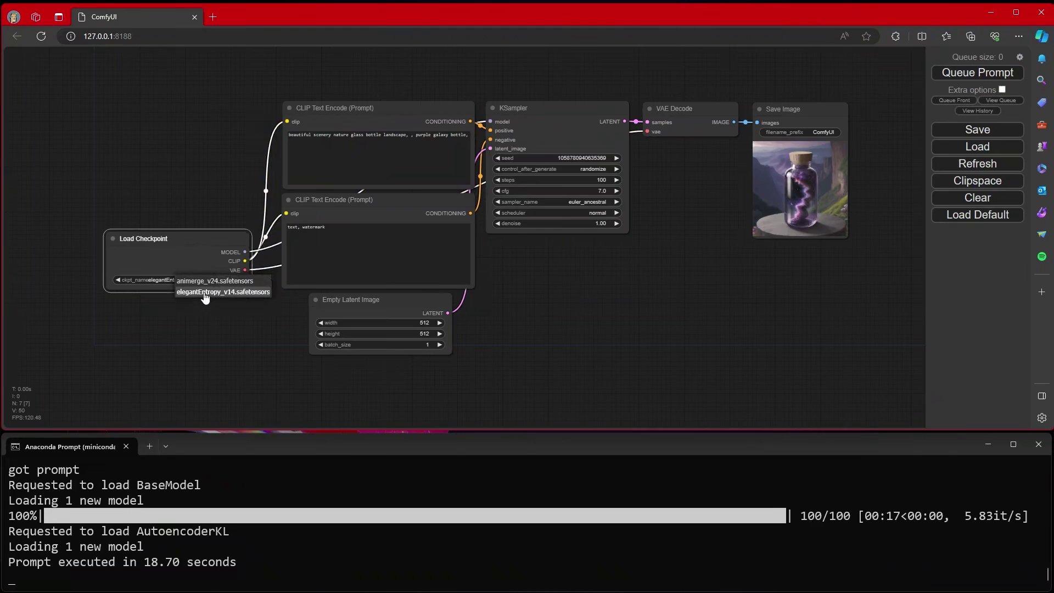
pyautogui.click(206, 282)
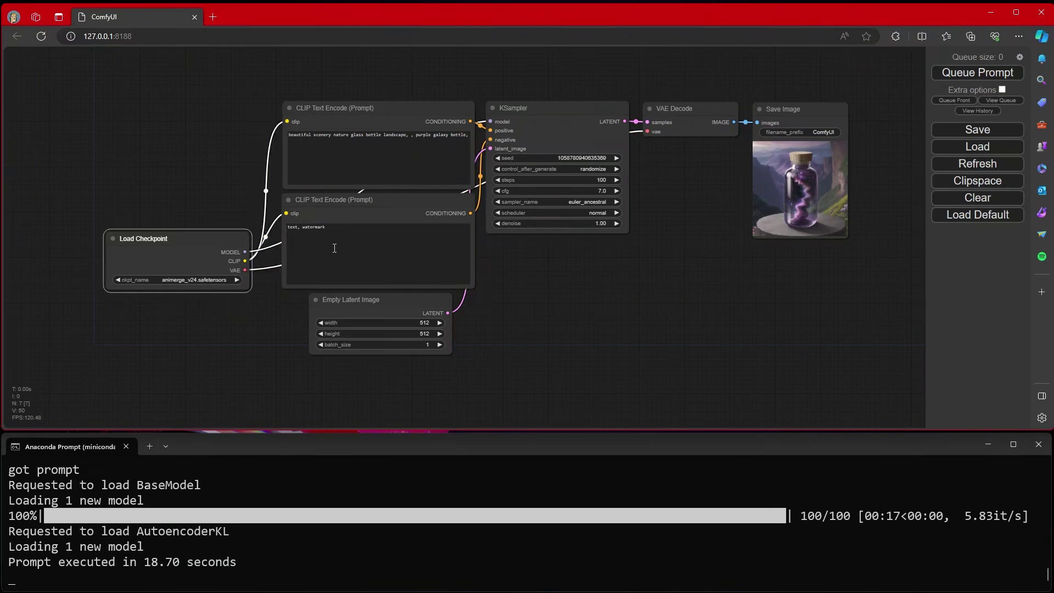
pyautogui.click(958, 73)
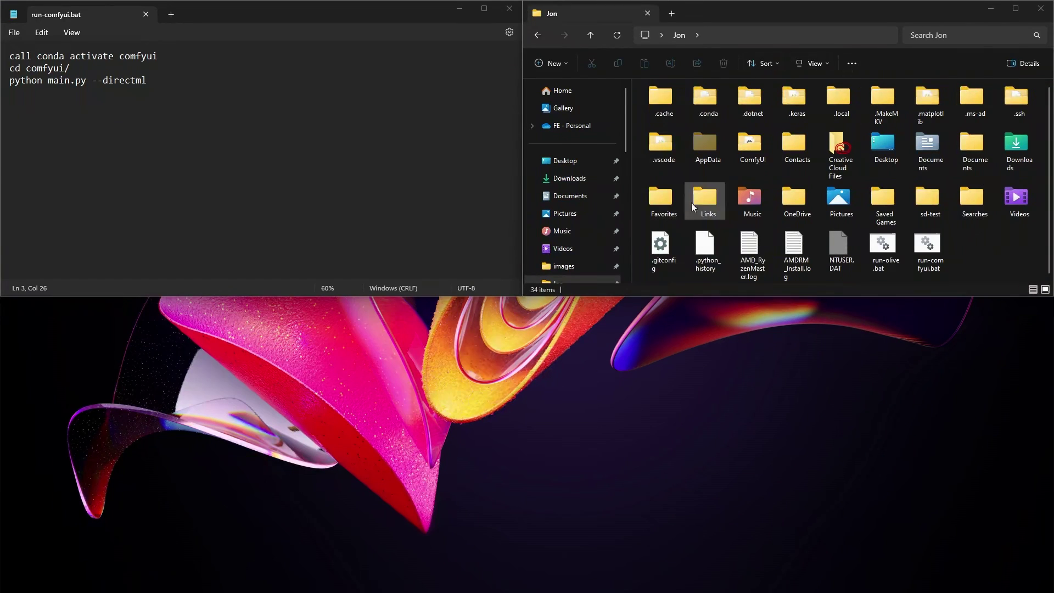
# Review the three lines of run-comfyui.bat, then drag Anaconda Prompt into view.
pyautogui.click(111, 80)
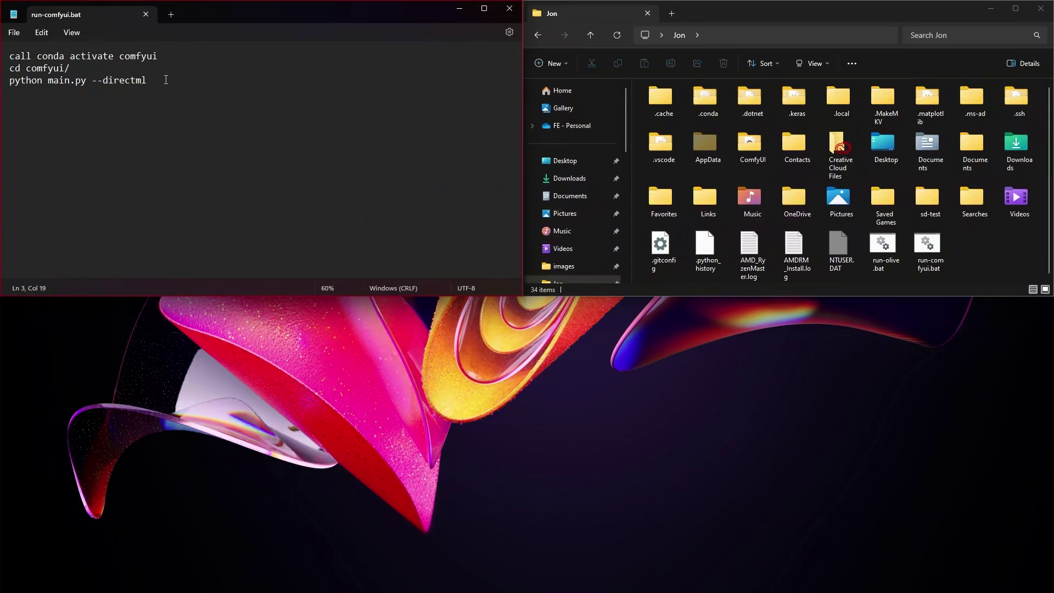
pyautogui.moveTo(164, 80); pyautogui.dragTo(1, 50)
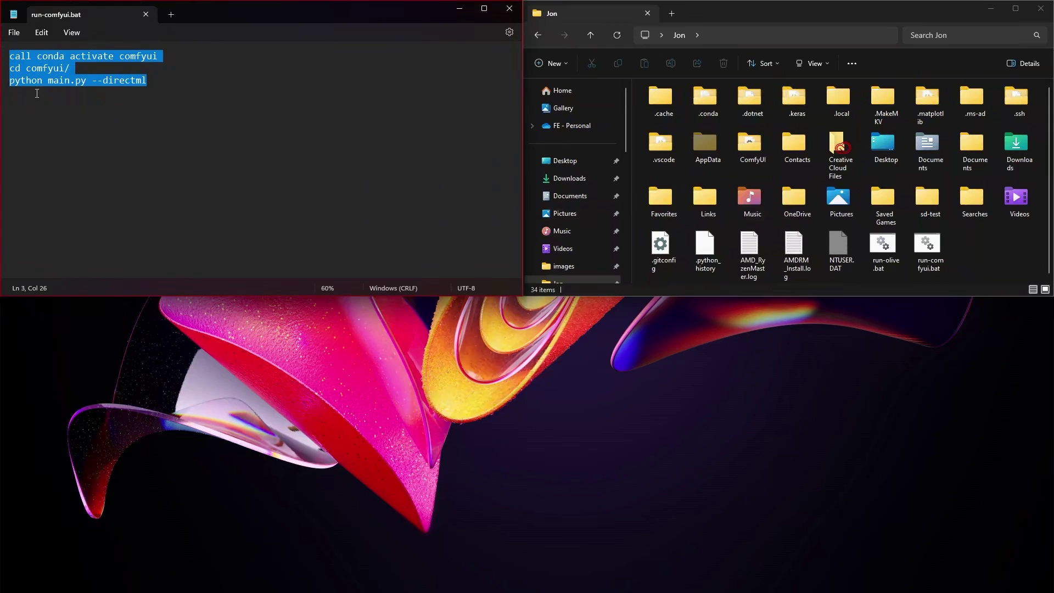
pyautogui.click(54, 108)
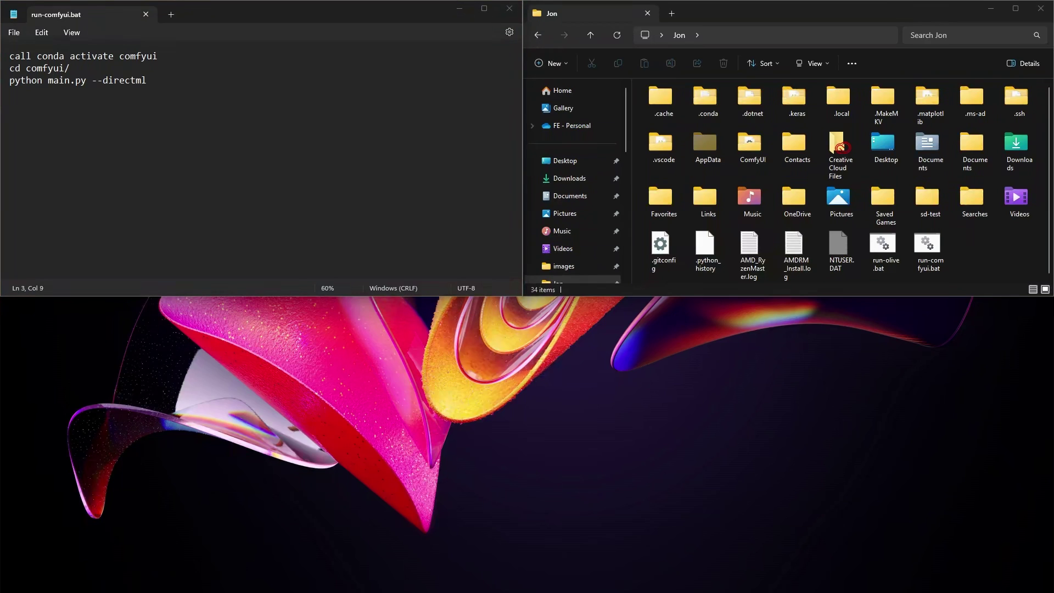
pyautogui.moveTo(1053, 275); pyautogui.dragTo(364, 231)
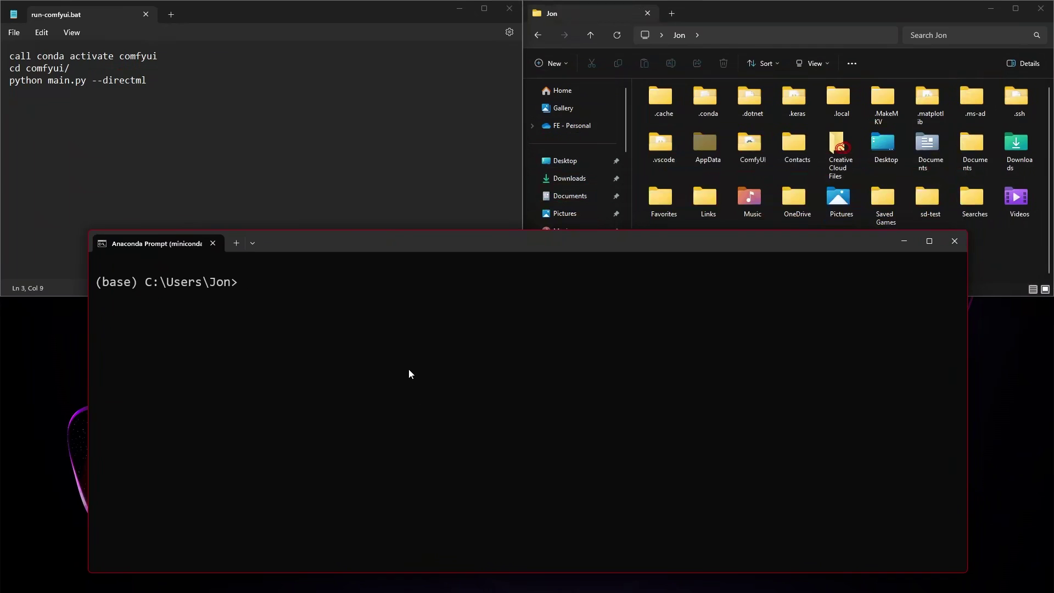
# Run run-comfyui.bat in Anaconda Prompt, completing the name from run-c with Tab.
pyautogui.write('run-c')
pyautogui.press('Tab')
pyautogui.press('Return')
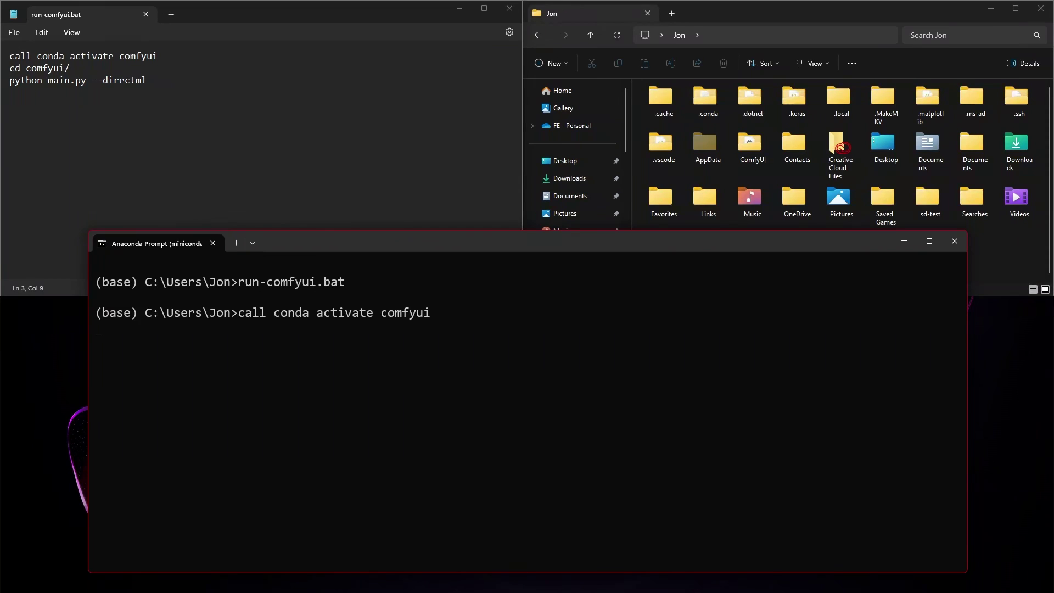